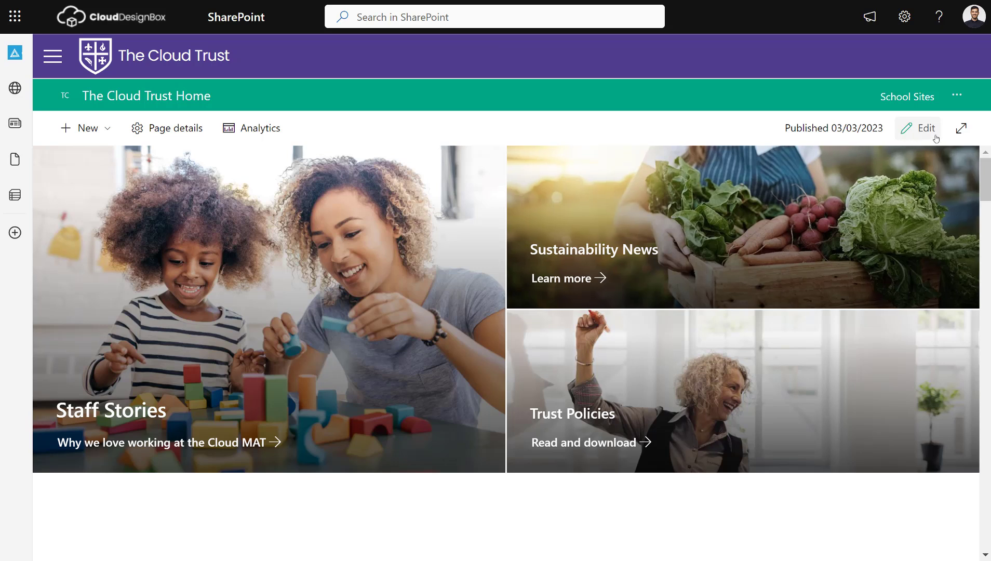
- Edit the home page and insert a full-width top section holding a CDB Call To Action web part
scroll(989, 182, "down", 1)
scroll(988, 182, "down", 2)
scroll(989, 182, "up", 3)
left_click(914, 128)
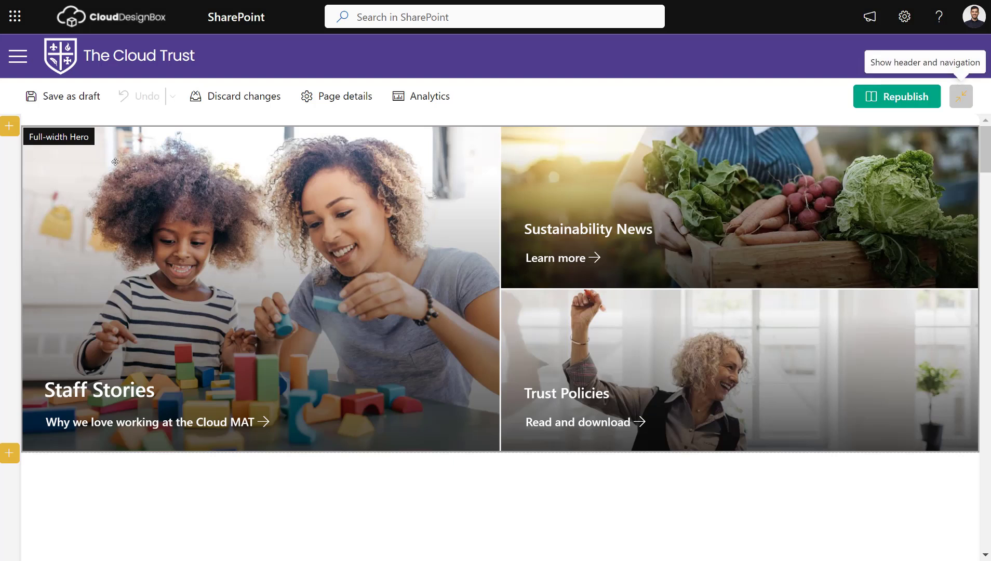
left_click(10, 127)
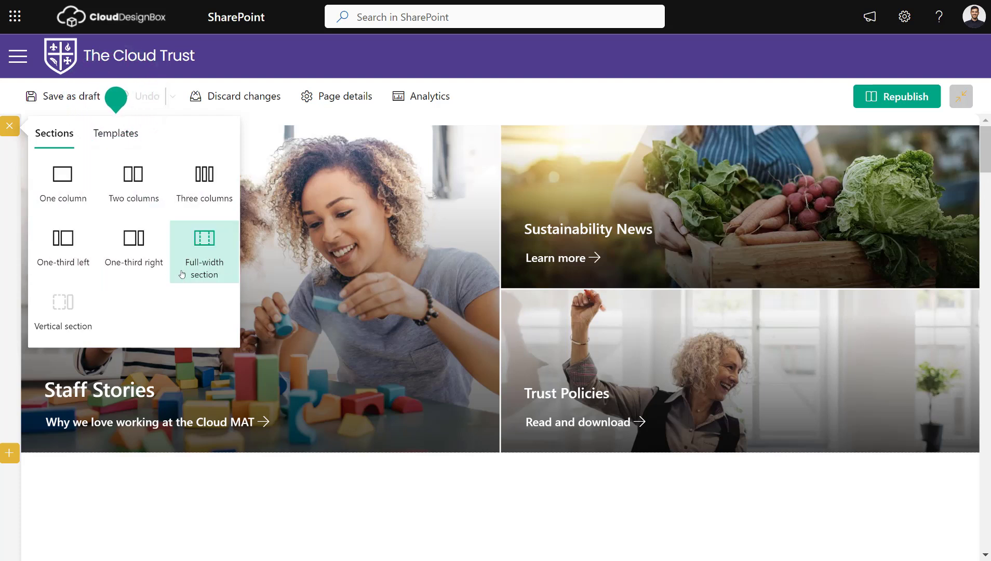
left_click(205, 251)
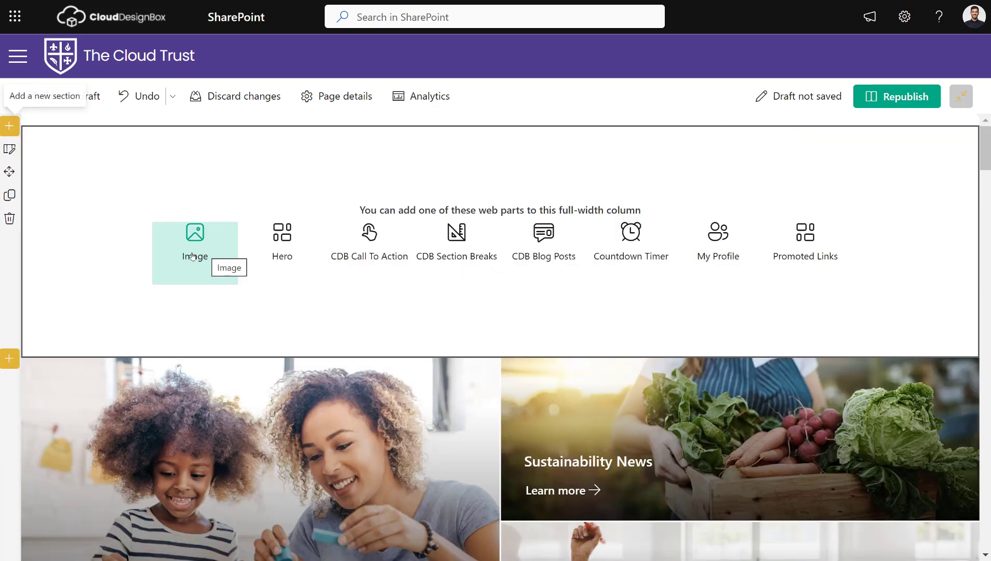
left_click(368, 244)
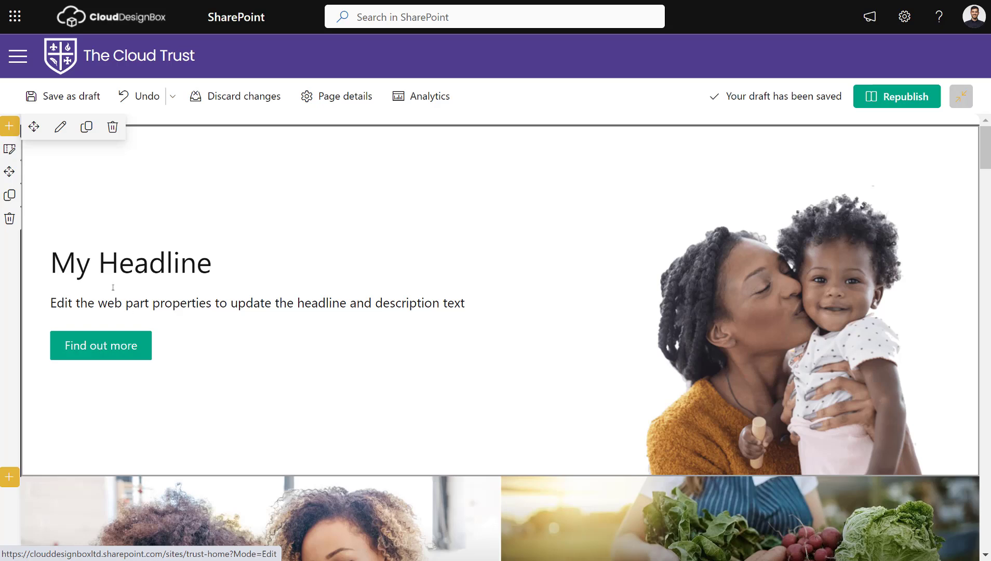
- Title the call-to-action 'Access Wellbeing Resources' with description 'Find out more about our staff resources'
left_click(59, 127)
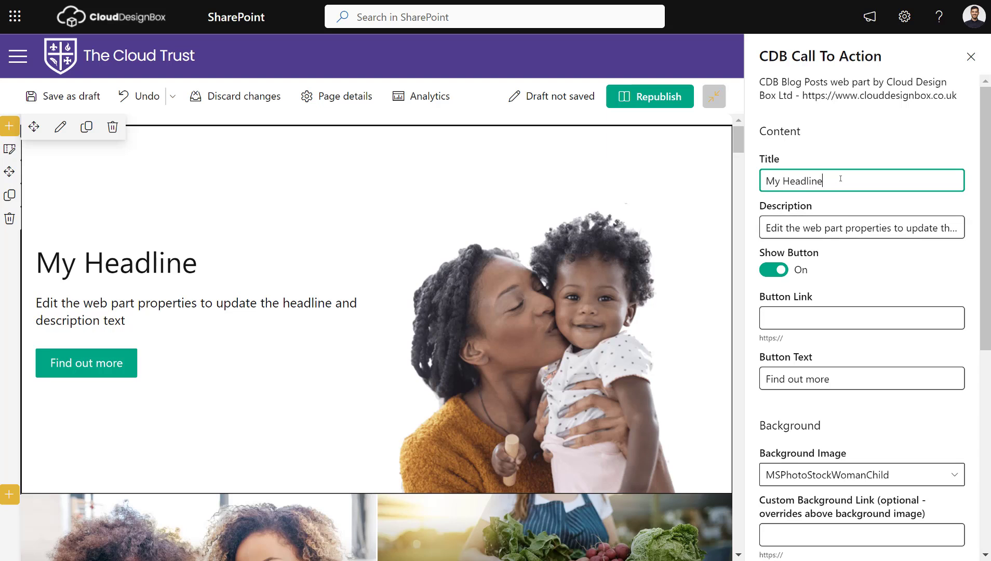
left_click_drag(840, 179, 757, 180)
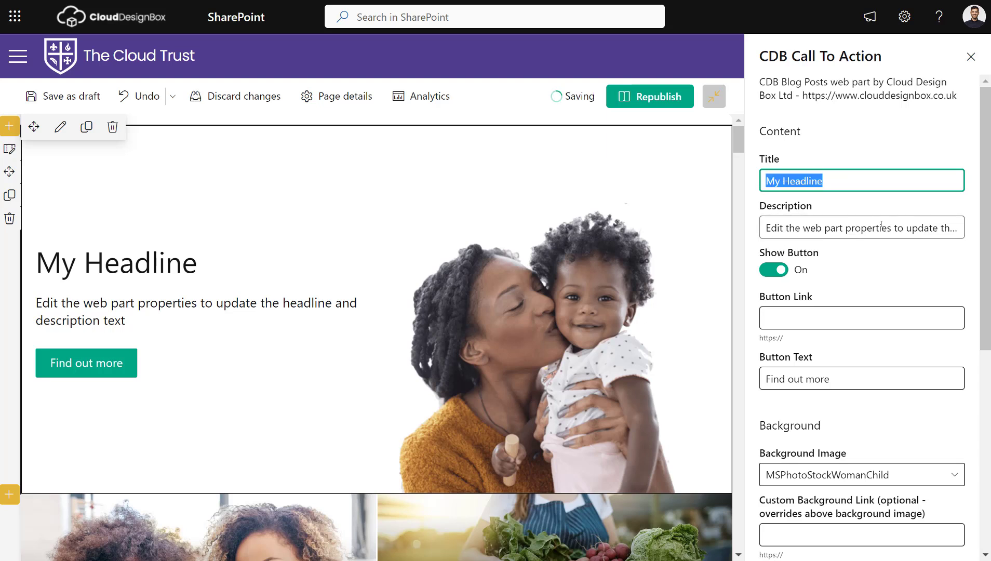
type("Access We")
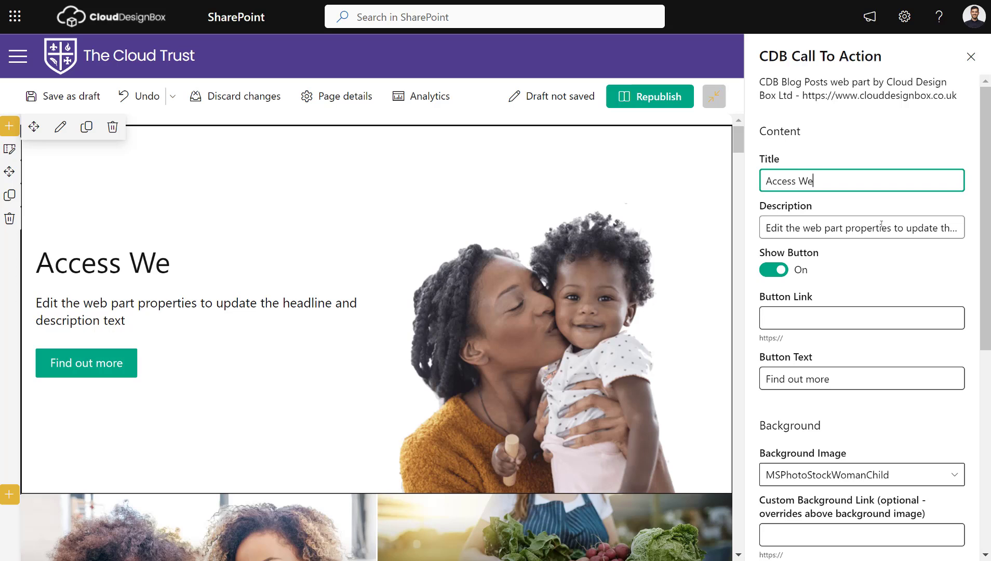
type("llbeing Resou")
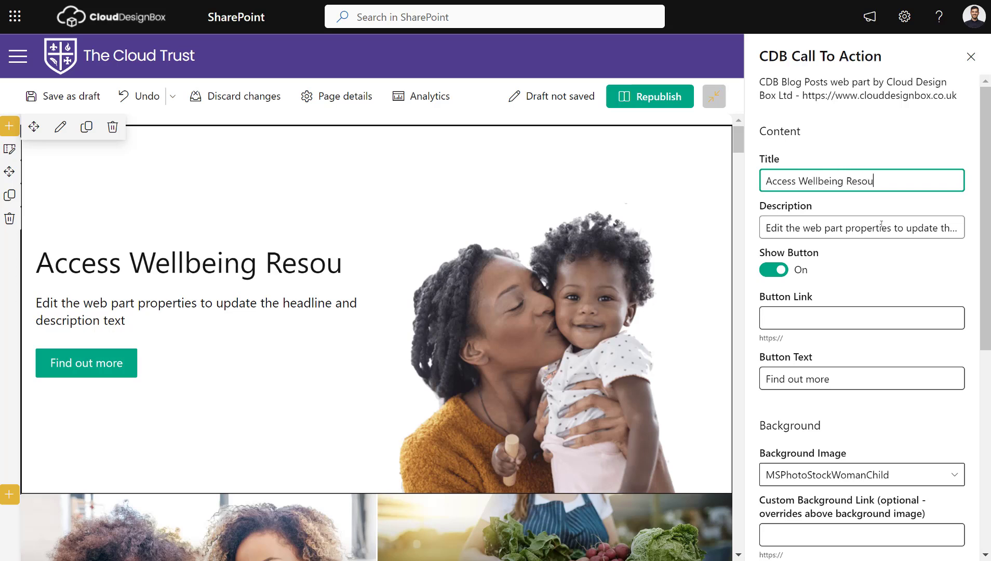
key("BackSpace")
type("urces")
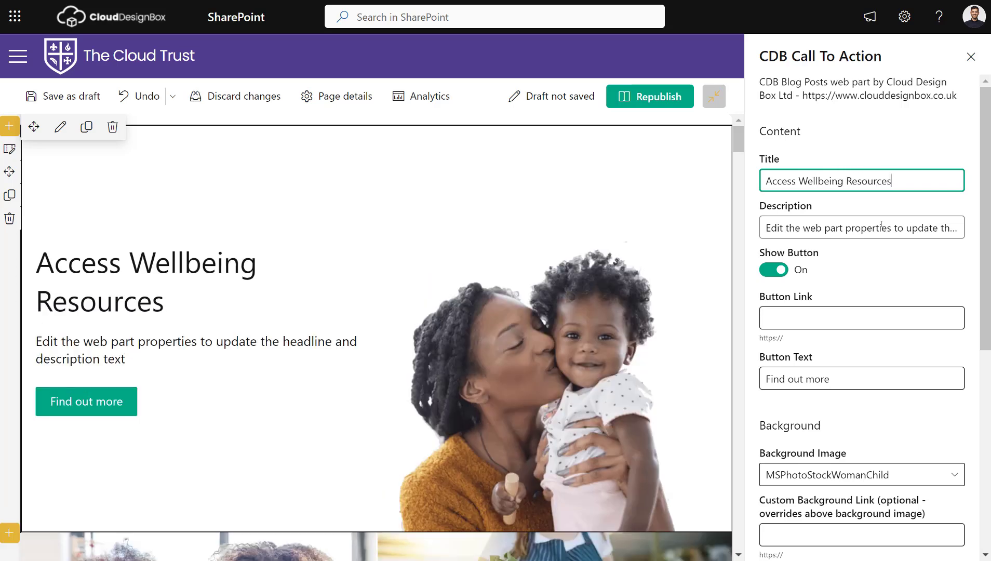
left_click(841, 231)
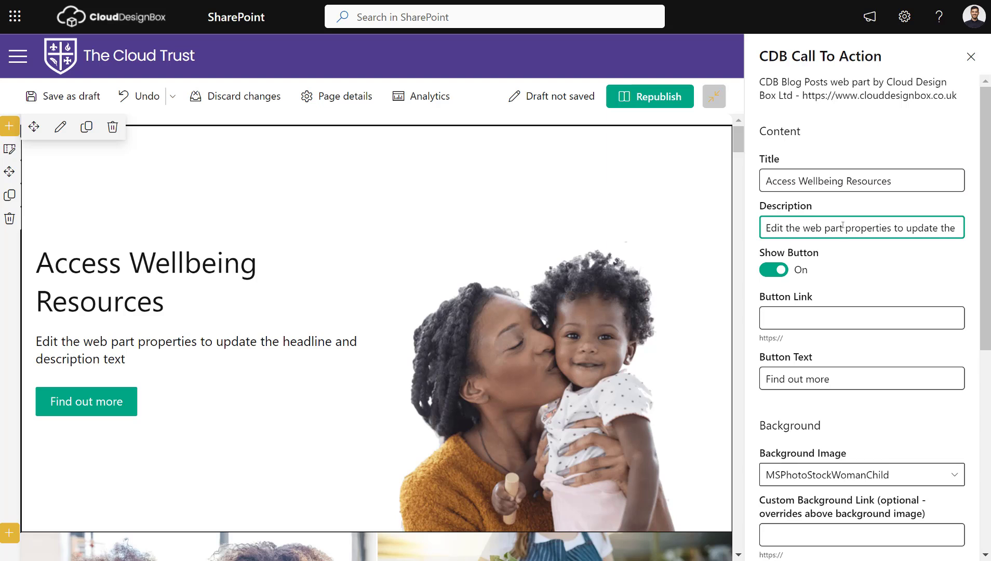
key("ctrl+a")
type("Acec")
key("BackSpace")
key("BackSpace")
key("BackSpace")
key("BackSpace")
type("Find out more about our staff resources")
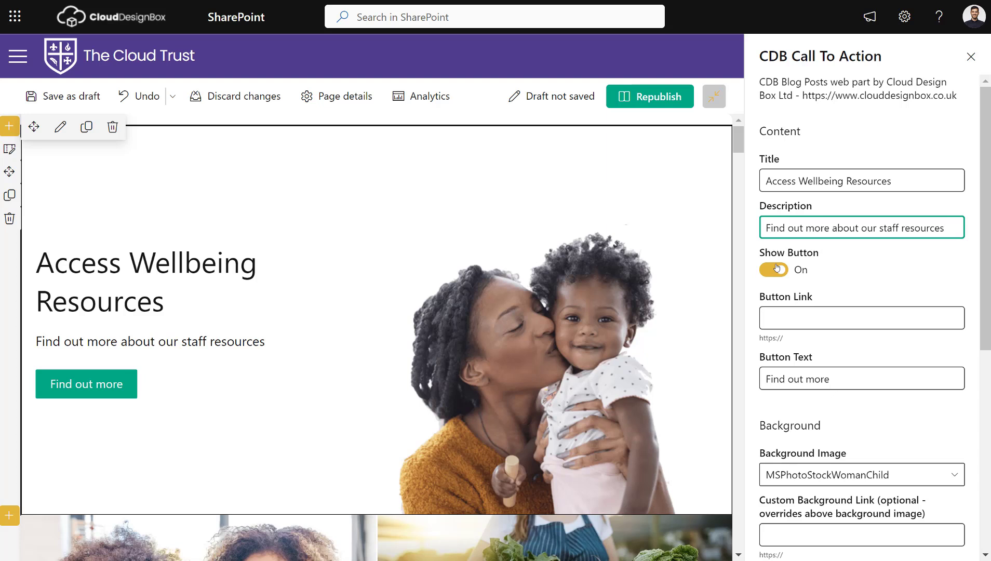
- Paste the button link URL and change the button text to 'Read more'
left_click(777, 269)
left_click(778, 269)
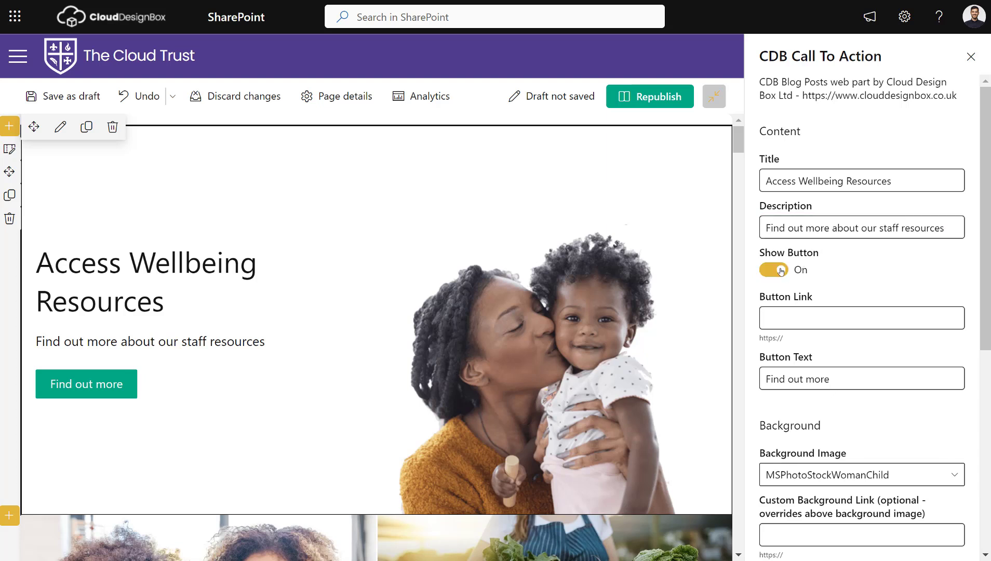
left_click(798, 316)
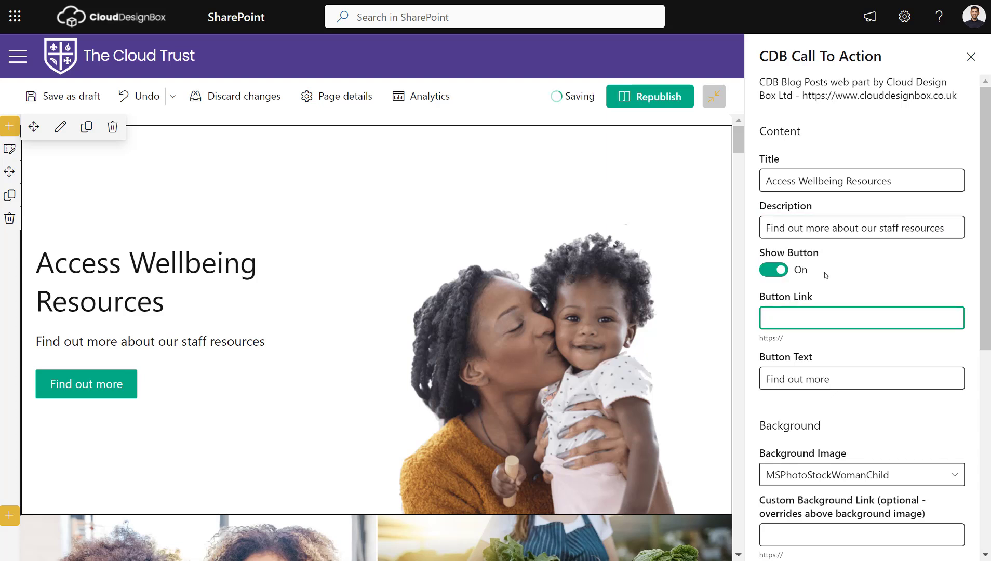
scroll(820, 267, "down", 2)
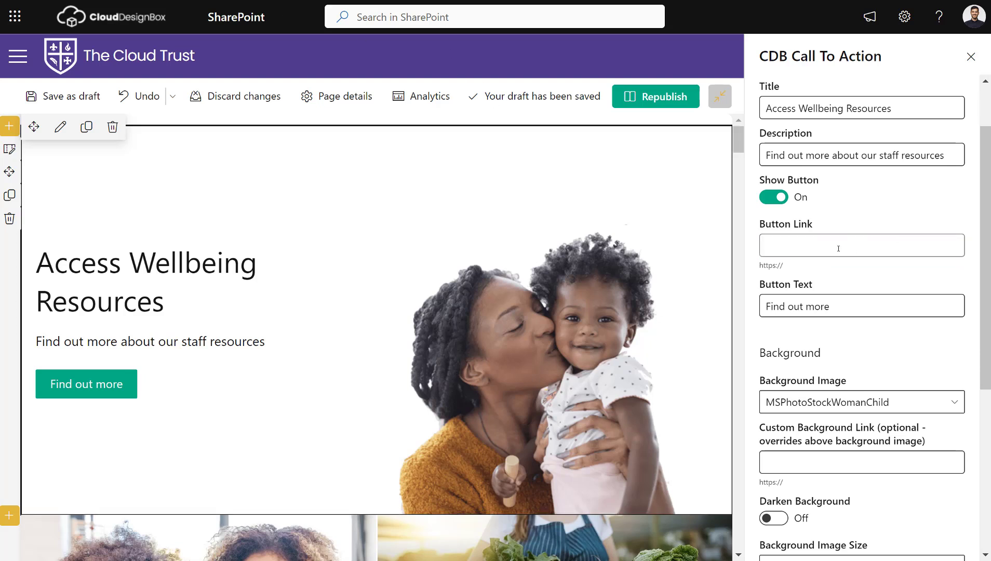
left_click(872, 240)
key("ctrl+v")
left_click(799, 306)
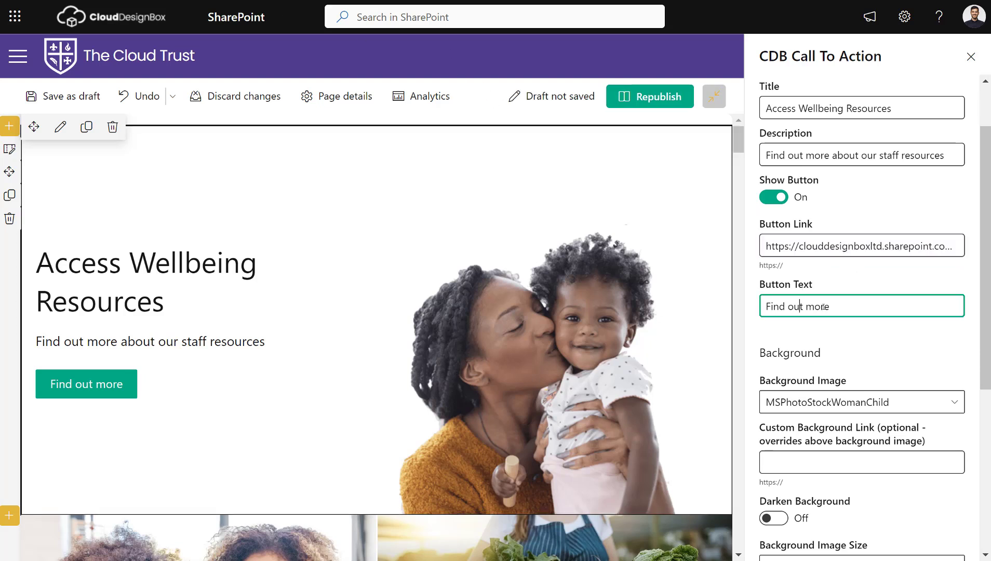
left_click_drag(825, 302, 748, 306)
type("Read ")
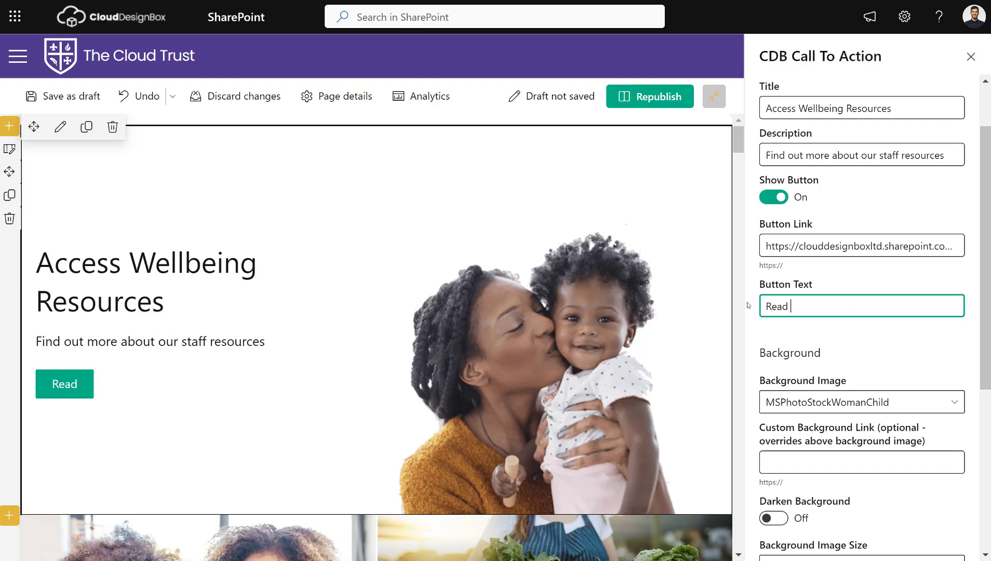
type("more")
scroll(747, 302, "down", 3)
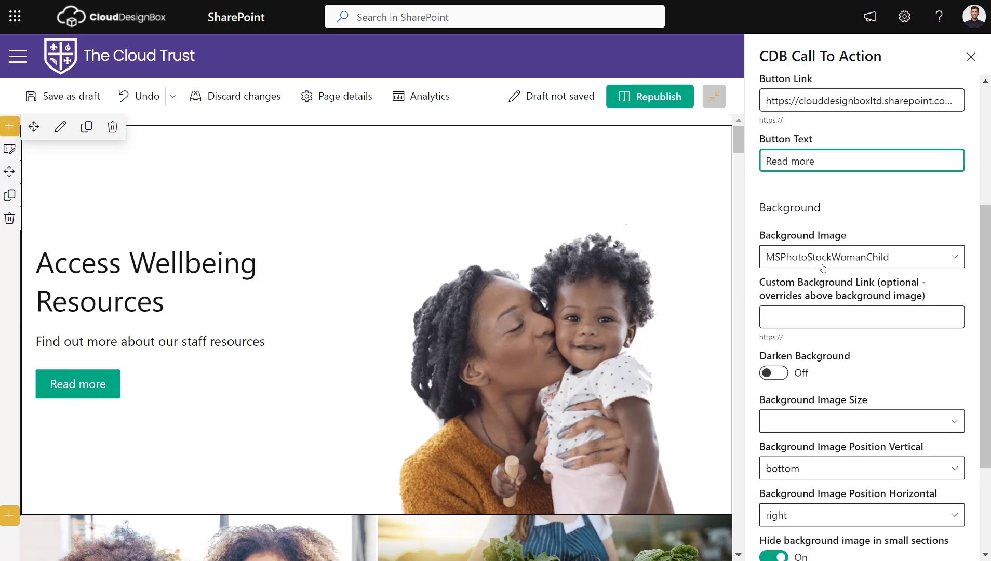
- Pick the MSPhotoStockWomanChild background image and leave Darken Background switched off
left_click(853, 258)
left_click(838, 311)
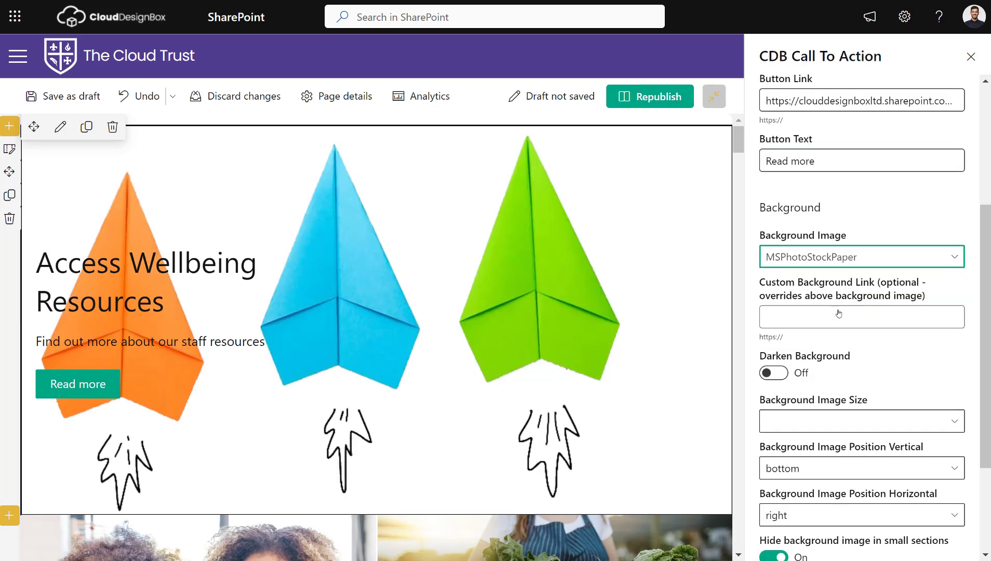
left_click(836, 258)
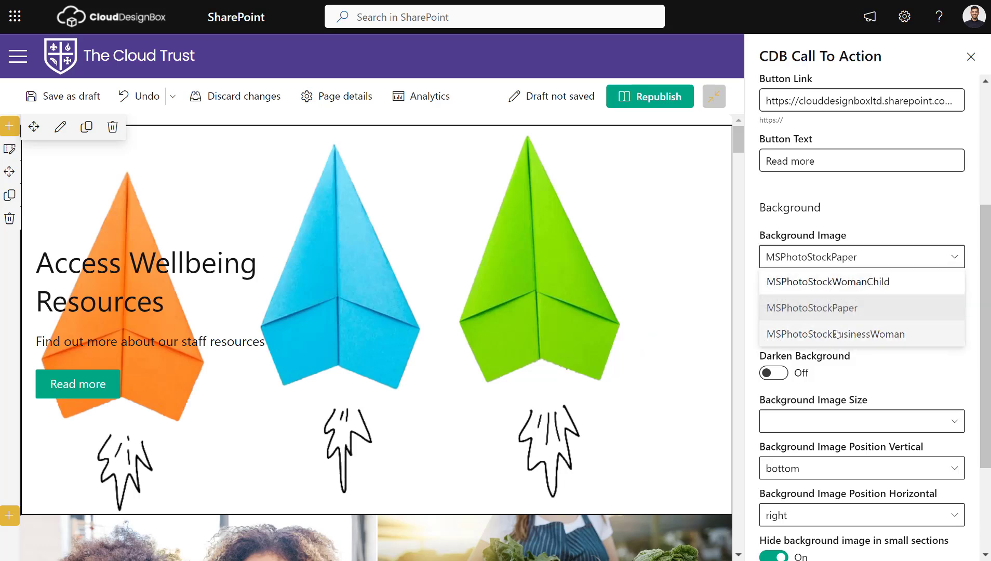
left_click(836, 334)
left_click(833, 256)
left_click(834, 281)
left_click(804, 318)
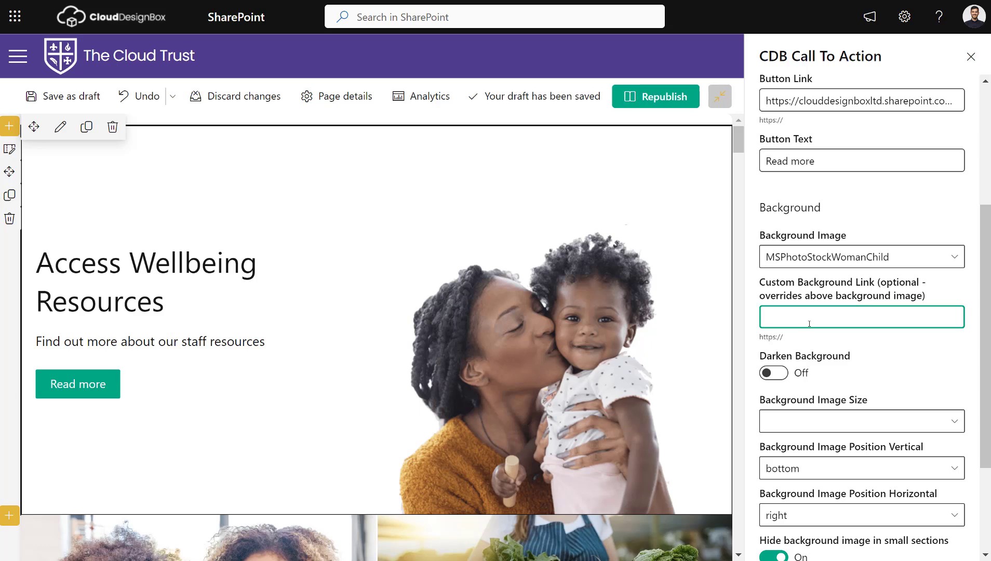
left_click(776, 374)
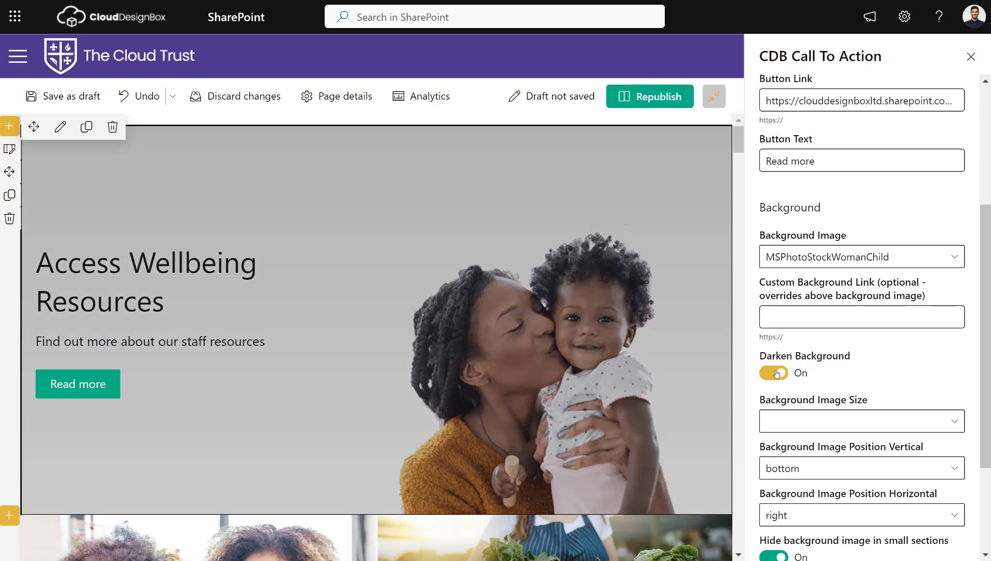
left_click(776, 374)
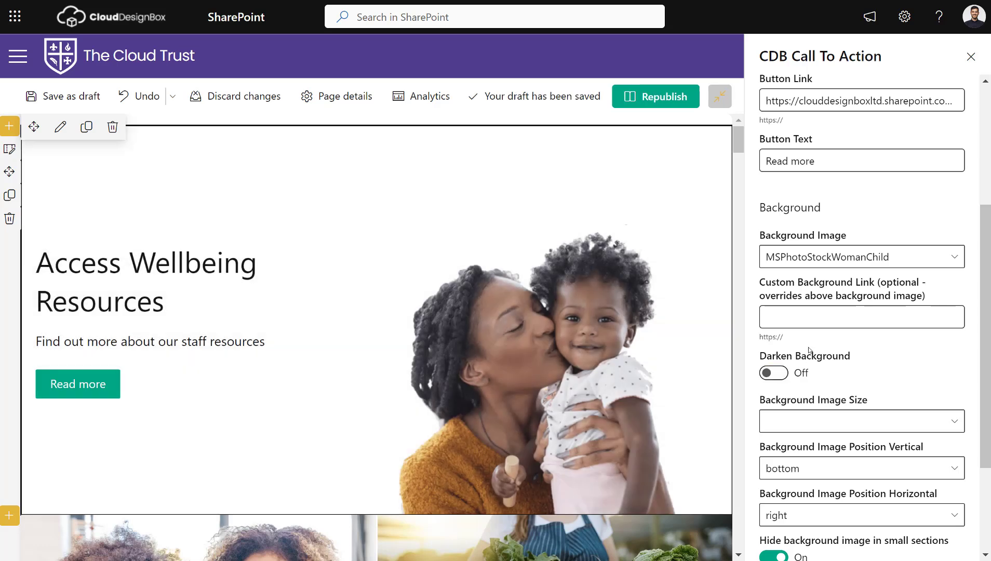
scroll(844, 332, "down", 3)
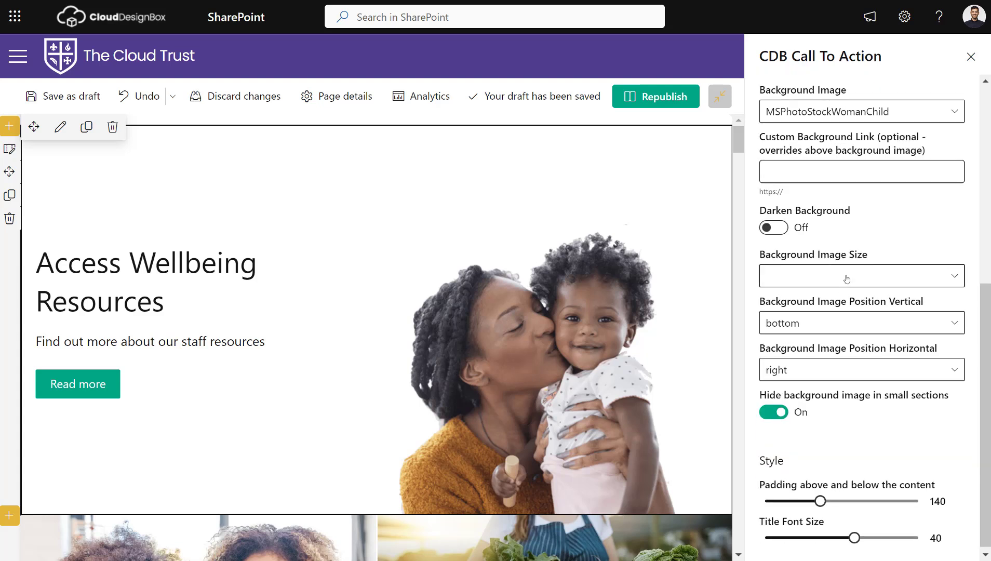
left_click(846, 280)
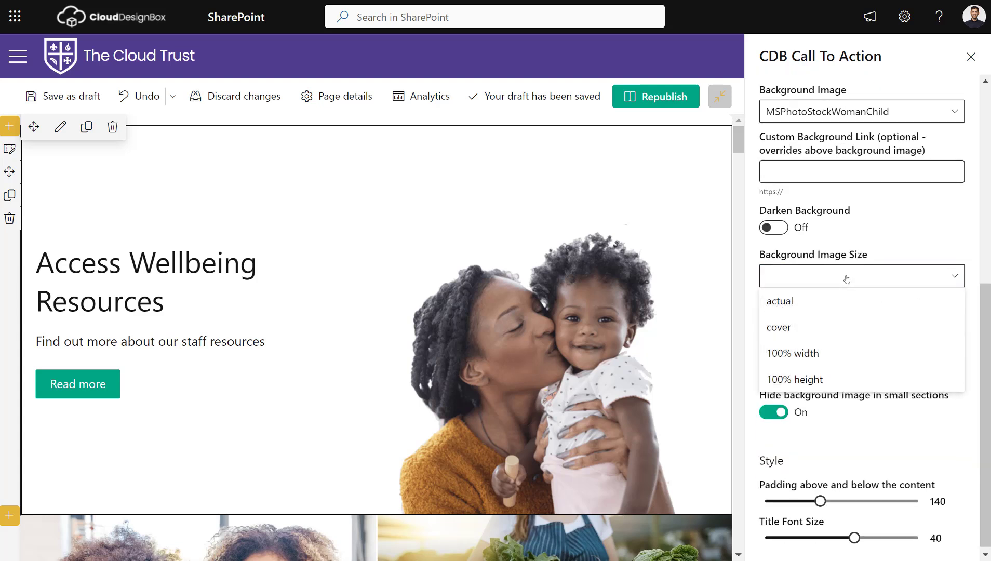
left_click(847, 280)
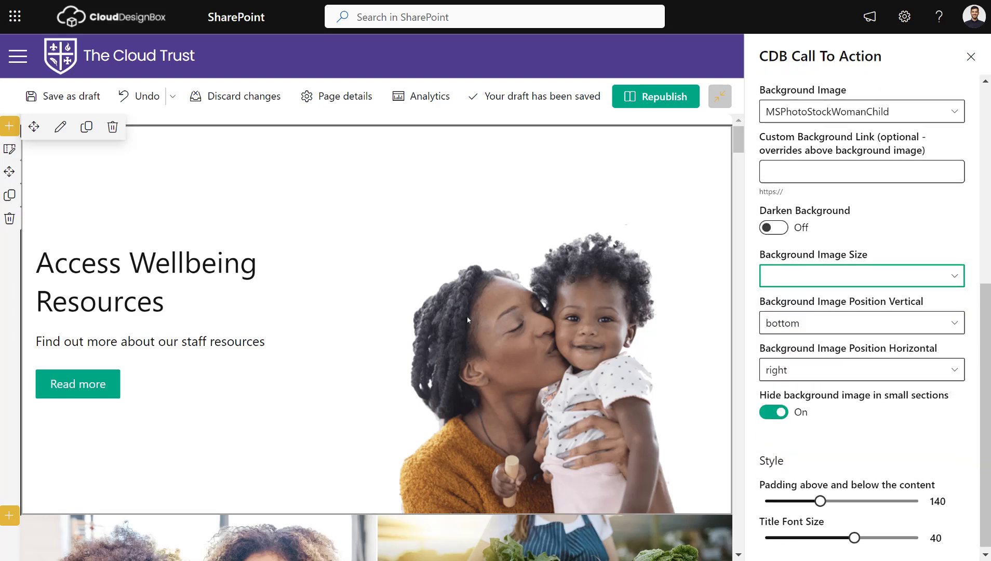
left_click(849, 281)
left_click(866, 240)
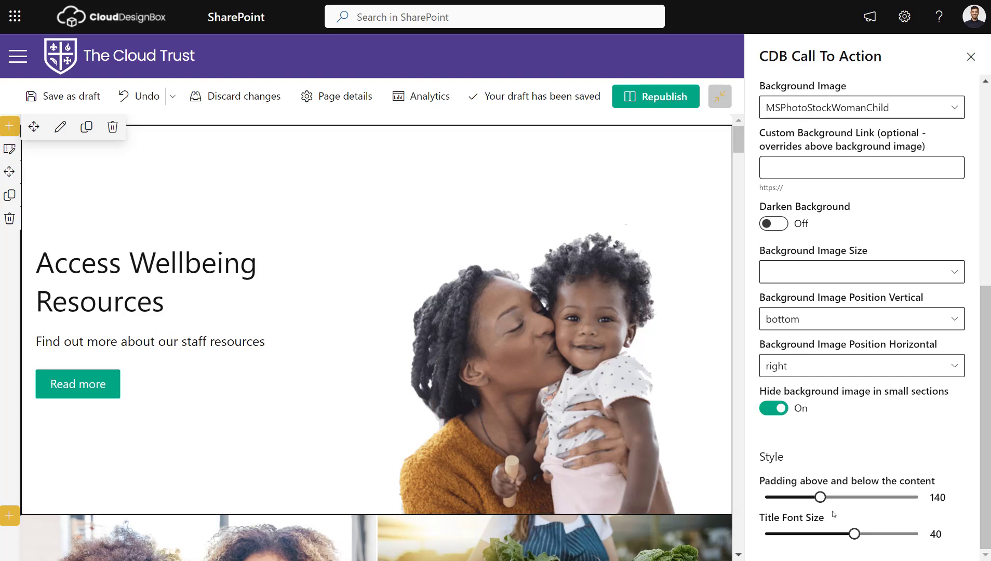
- Set the call-to-action padding to 130 and title font size to 36, then republish
left_click_drag(819, 499, 813, 500)
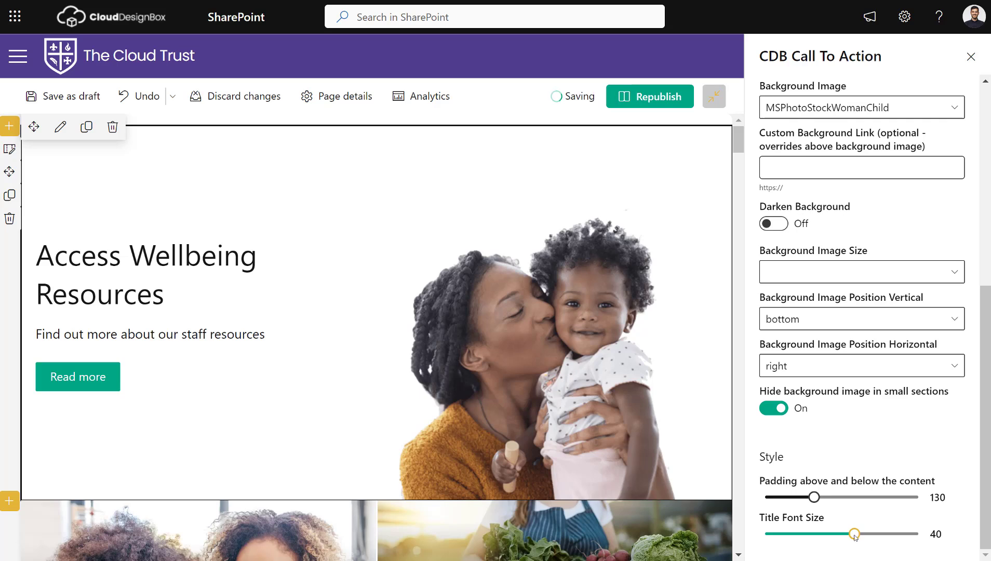
left_click_drag(854, 535, 841, 534)
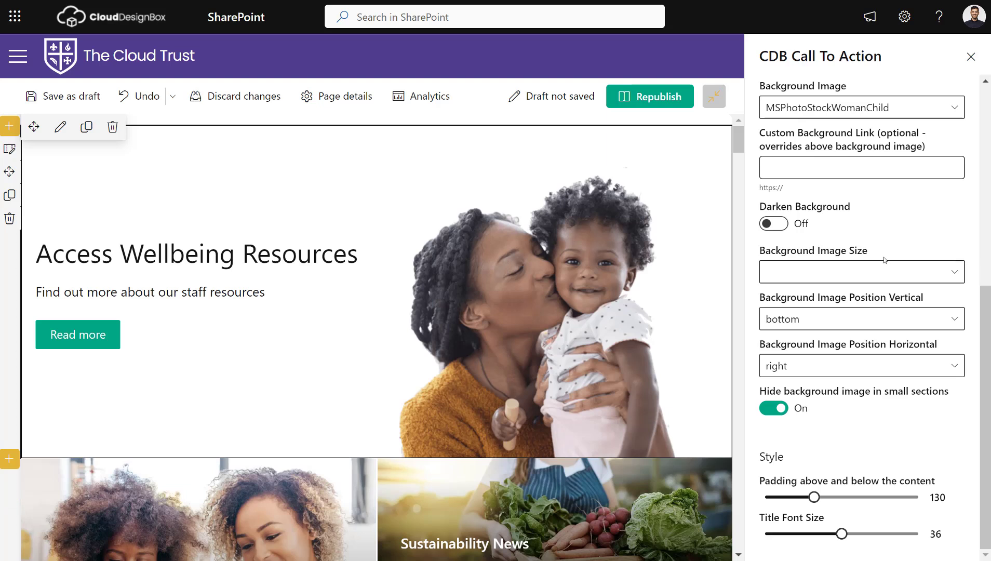
left_click(660, 96)
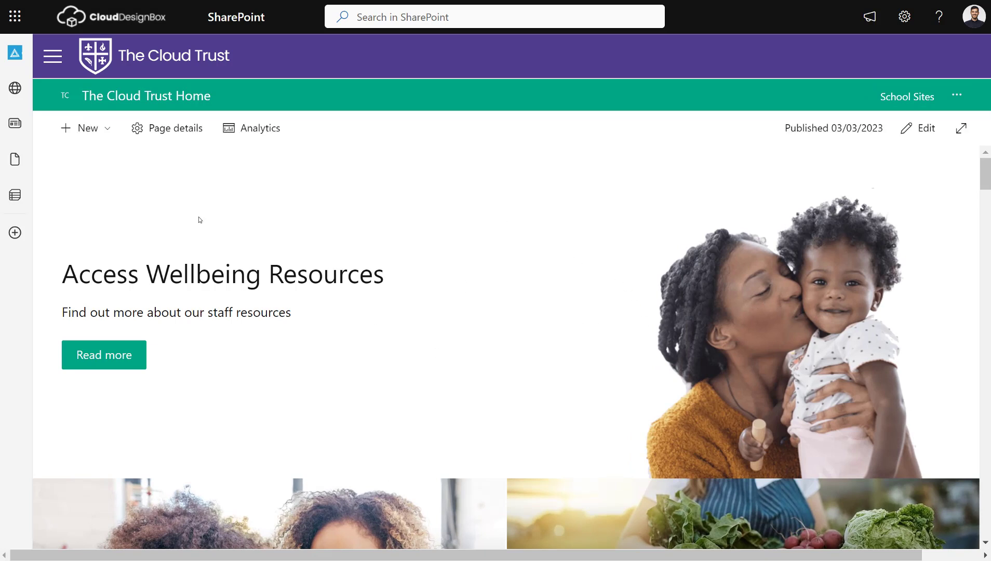
- Add a one-column section at the top, move the Call To Action into it, and republish
left_click(922, 130)
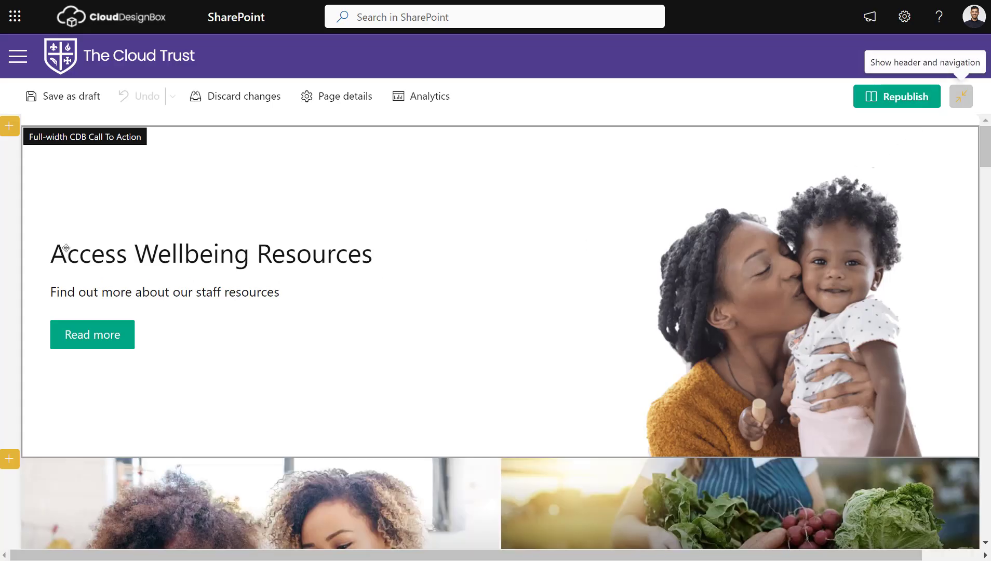
left_click(10, 126)
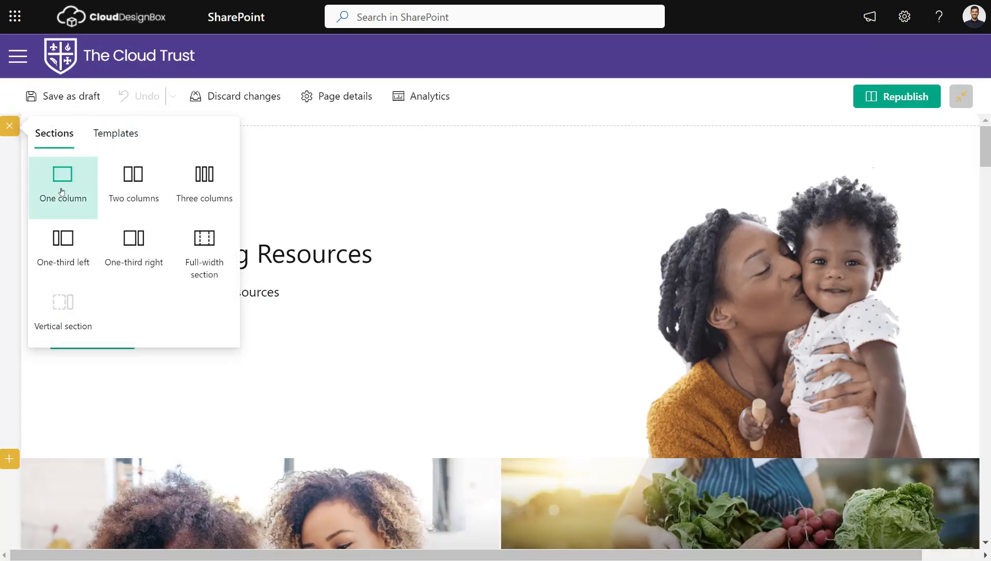
left_click(80, 192)
left_click(89, 315)
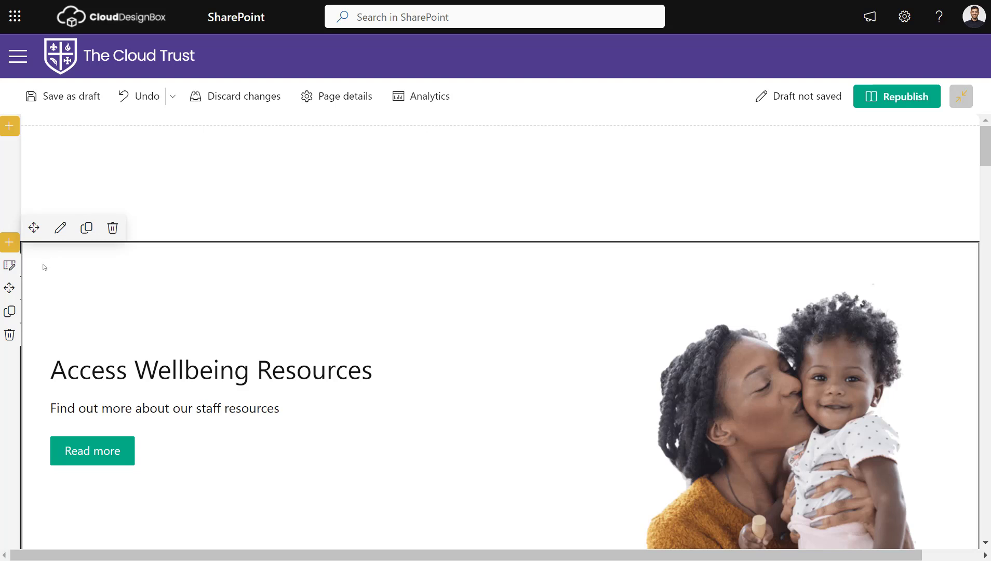
left_click_drag(34, 227, 310, 171)
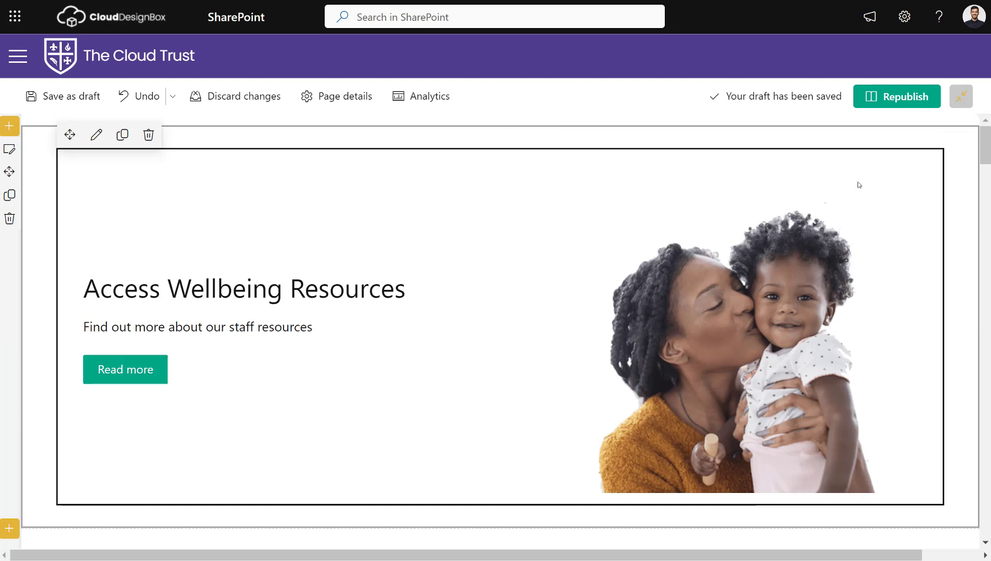
left_click(898, 102)
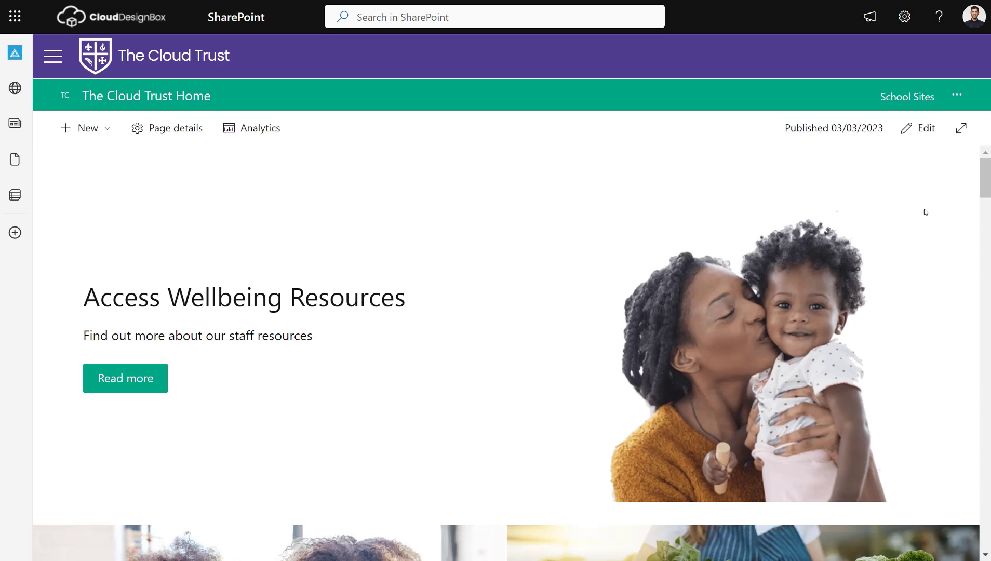
- Apply Strong background shading to the Call To Action's section, turning it green
left_click(922, 128)
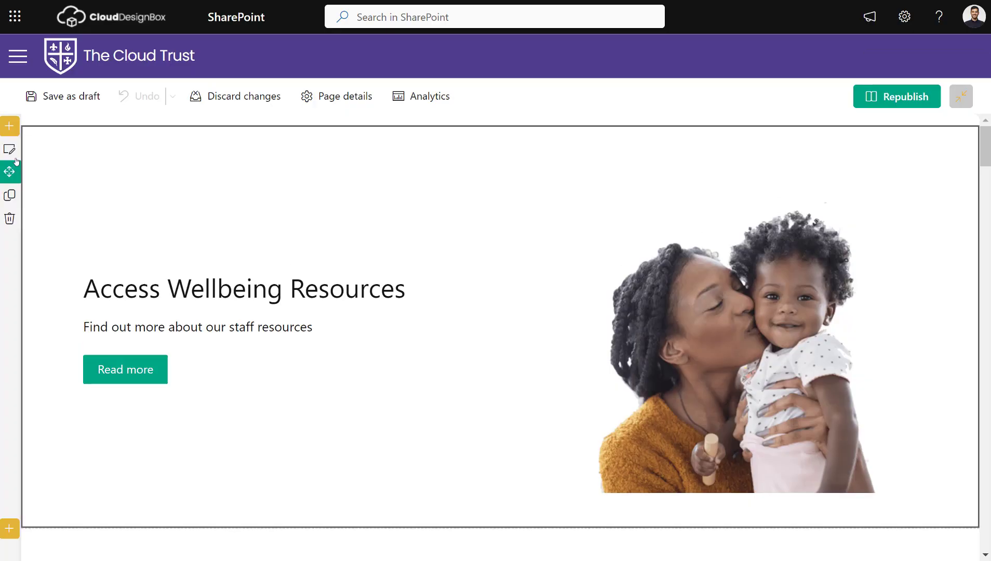
left_click(10, 151)
left_click(950, 321)
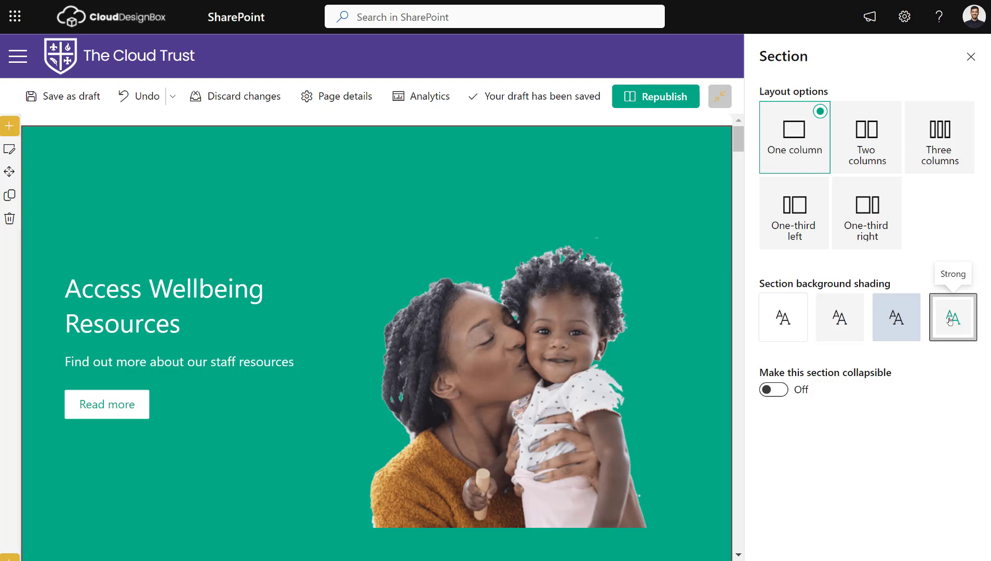
left_click(239, 212)
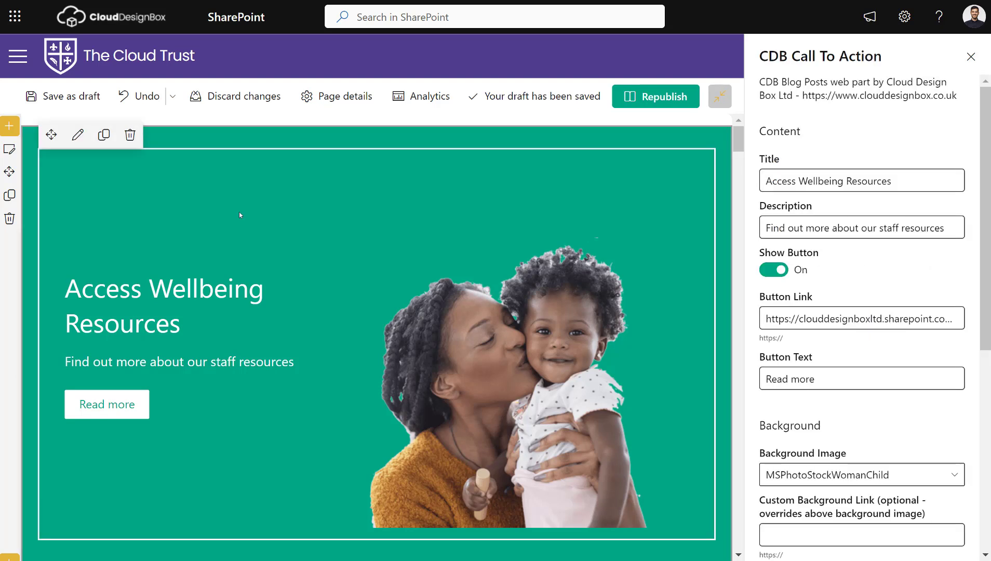